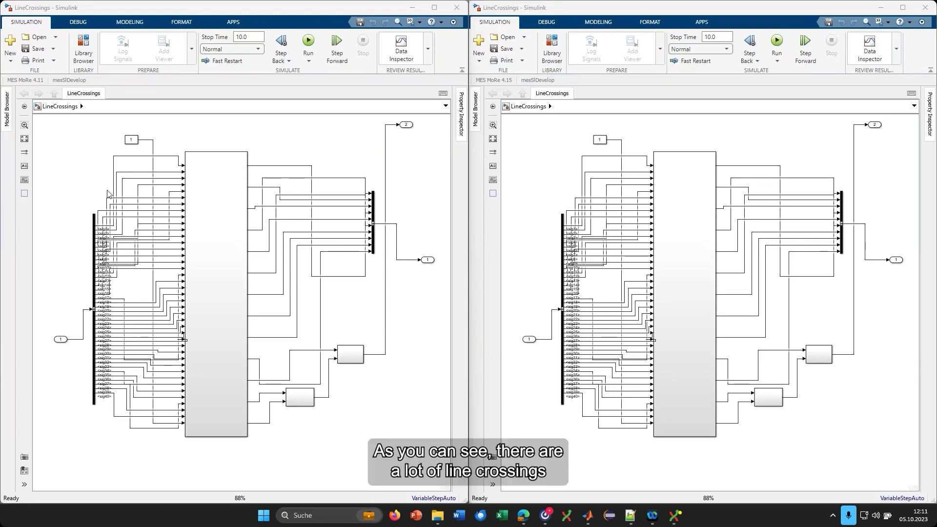
# - Run the MES MoRe 4.11 Auto Layout on the LineCrossings model
pyautogui.click(121, 198)
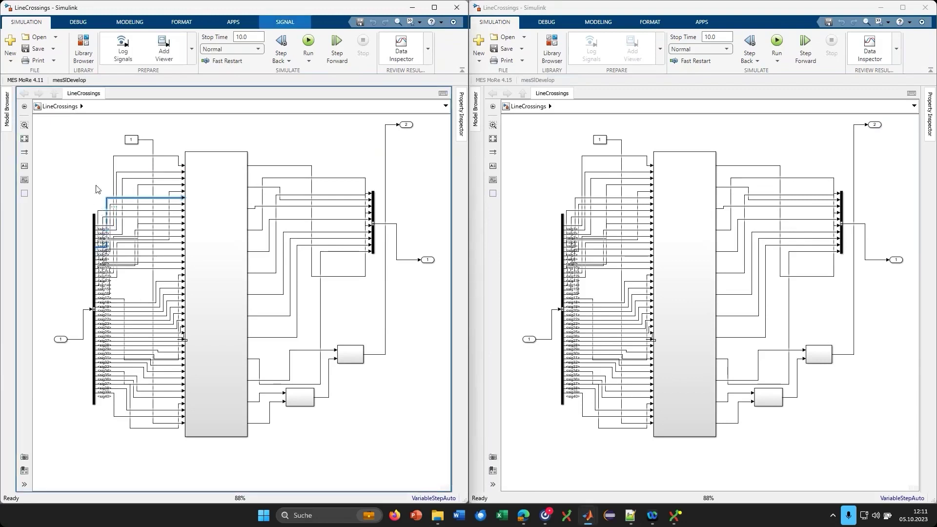
pyautogui.click(99, 191)
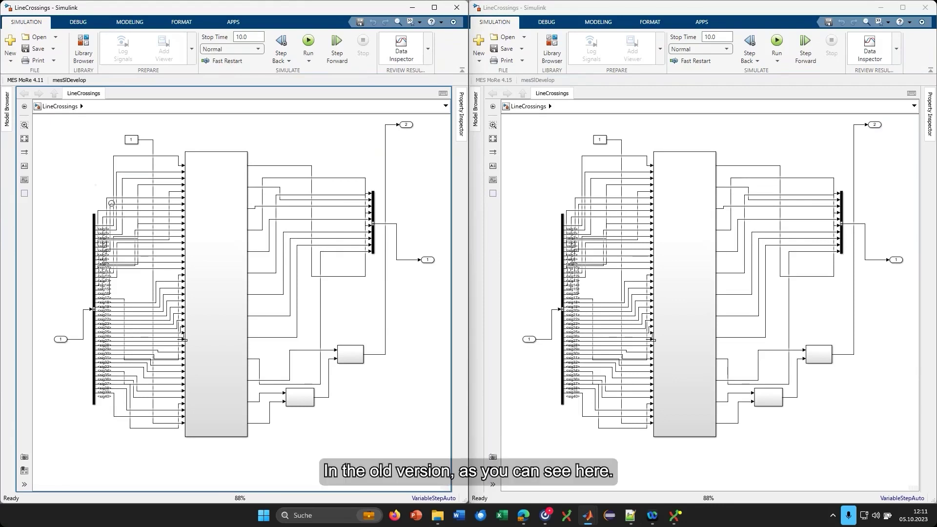
pyautogui.click(27, 80)
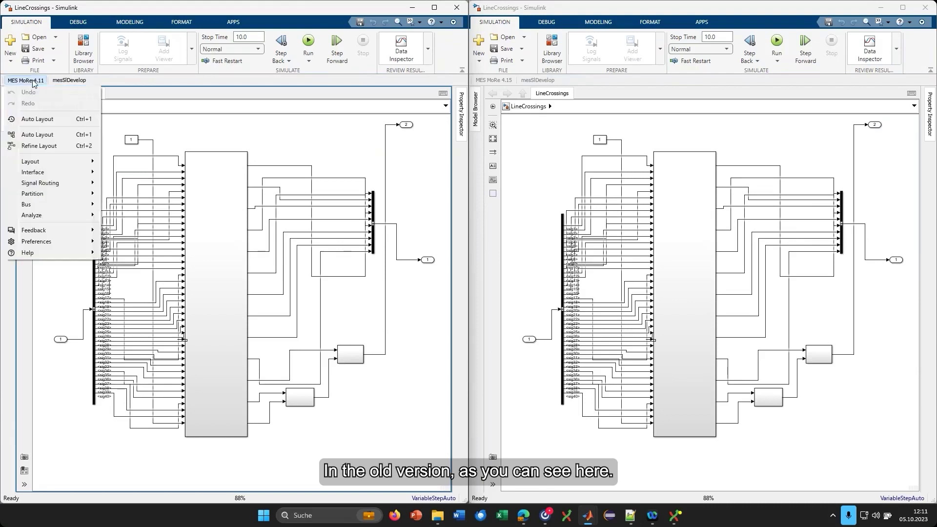
pyautogui.click(37, 119)
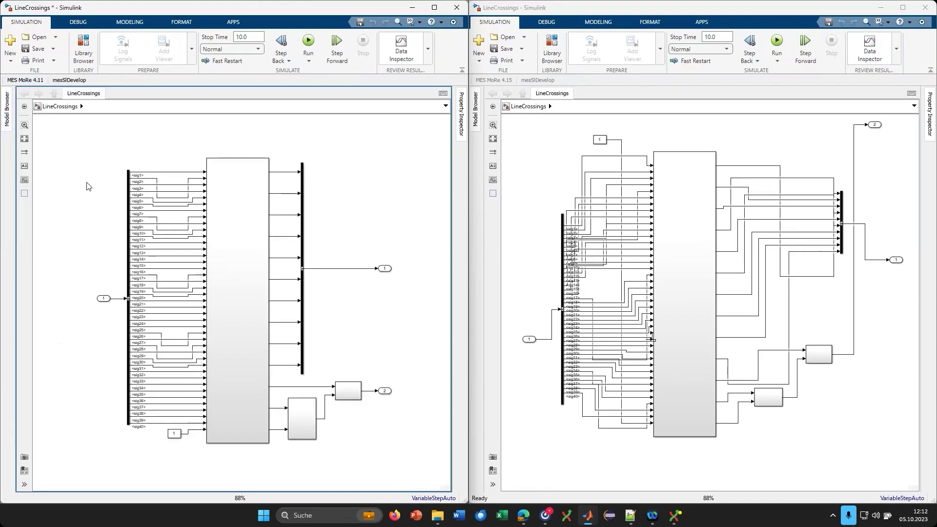
# - Straighten the crossing sig2 and sig8 signal lines between the bus selector and the large subsystem in the 4.11 LineCrossings model
pyautogui.click(162, 201)
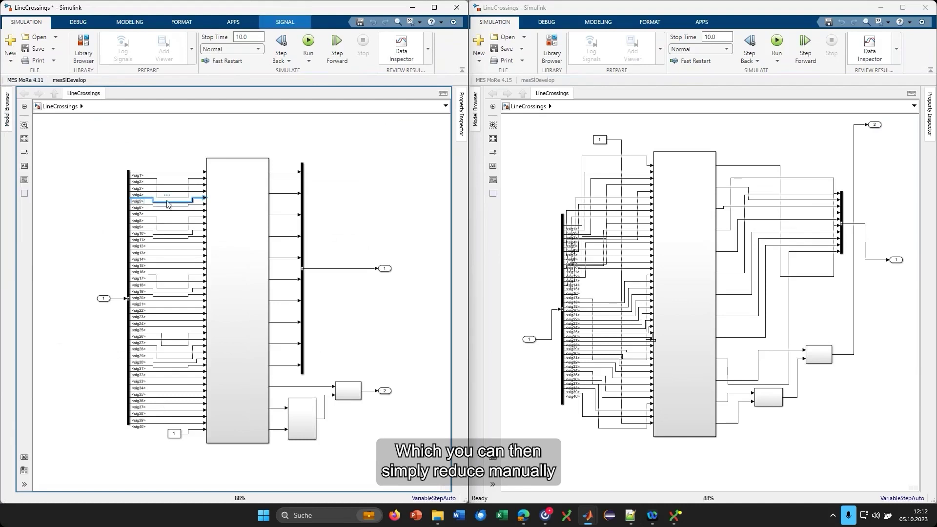
pyautogui.click(139, 154)
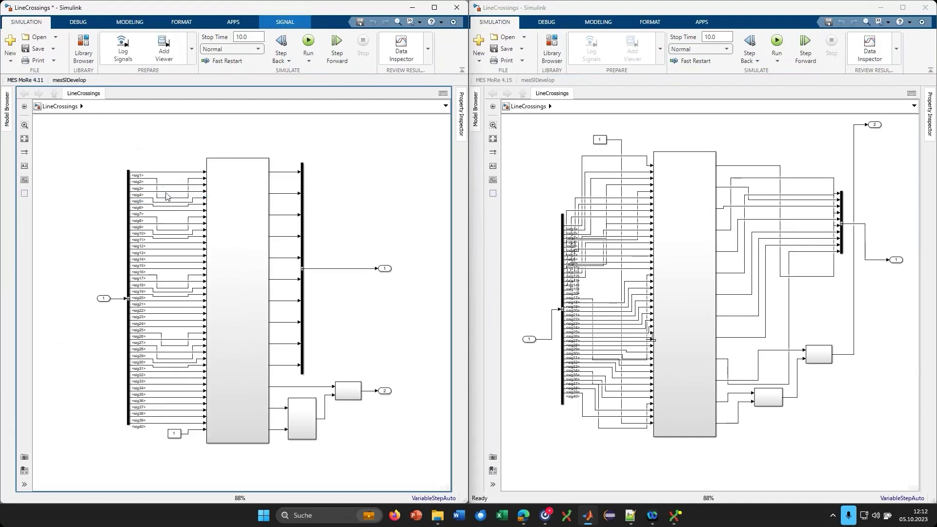
pyautogui.click(170, 182)
pyautogui.moveTo(171, 182); pyautogui.dragTo(170, 178)
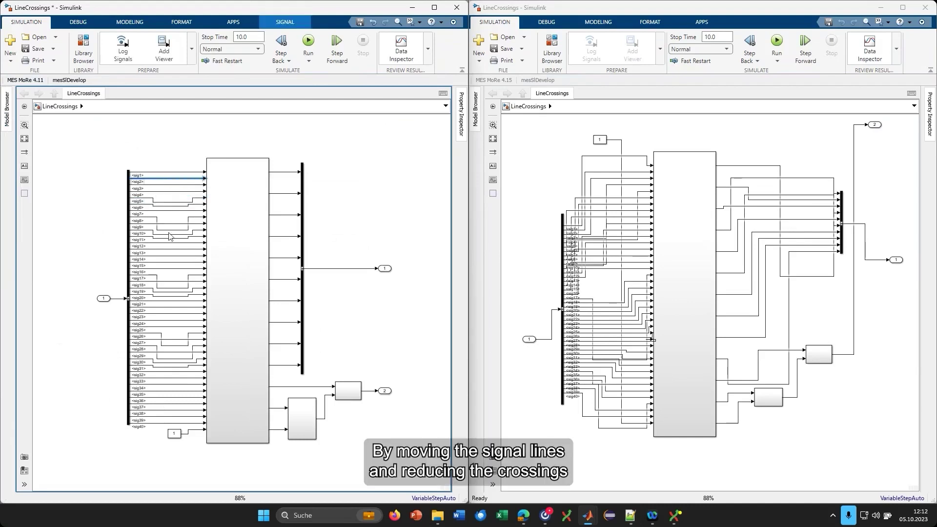
pyautogui.click(169, 222)
pyautogui.moveTo(168, 223); pyautogui.dragTo(168, 217)
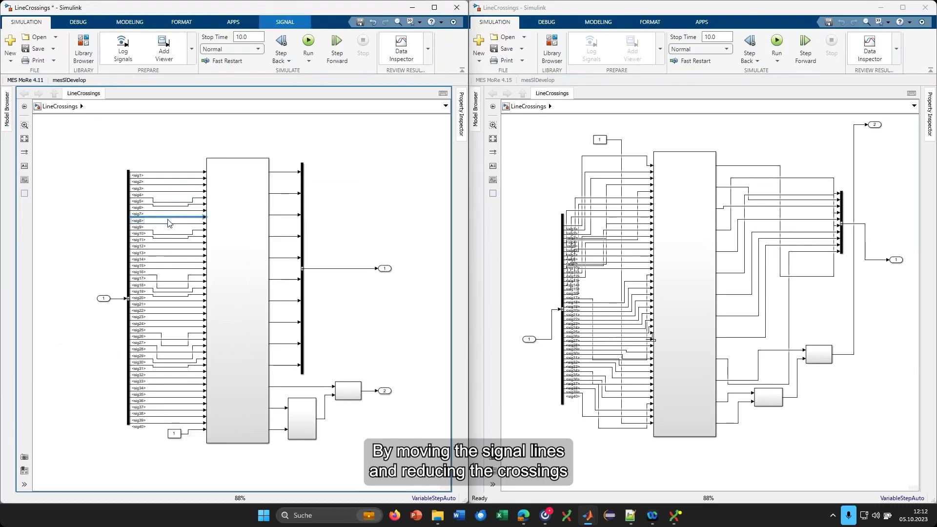
pyautogui.click(107, 222)
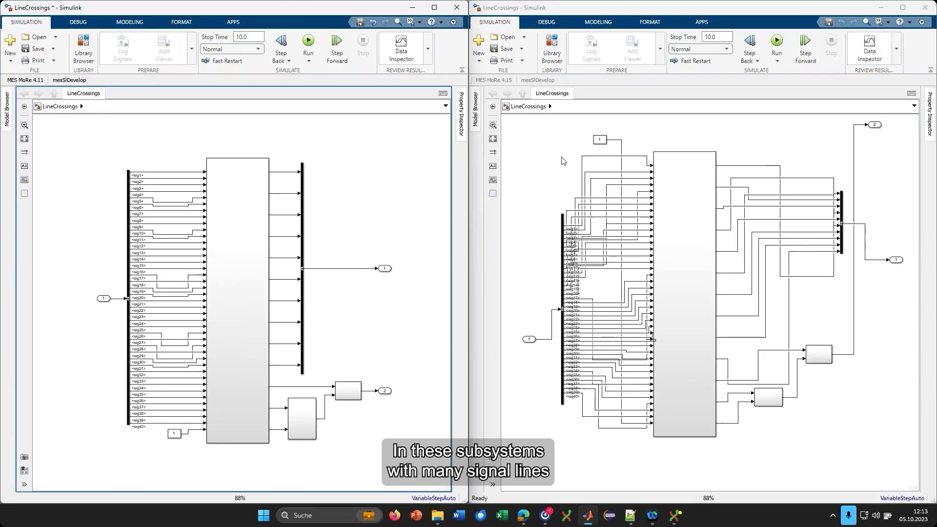
# - Run the MES MoRe 4.15 Auto Layout on the other copy of the LineCrossings model
pyautogui.click(553, 140)
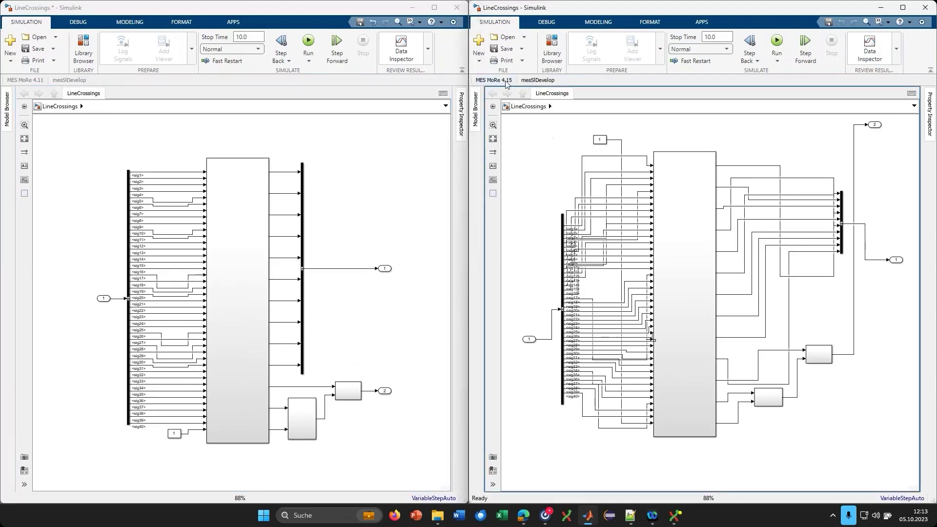
pyautogui.click(506, 81)
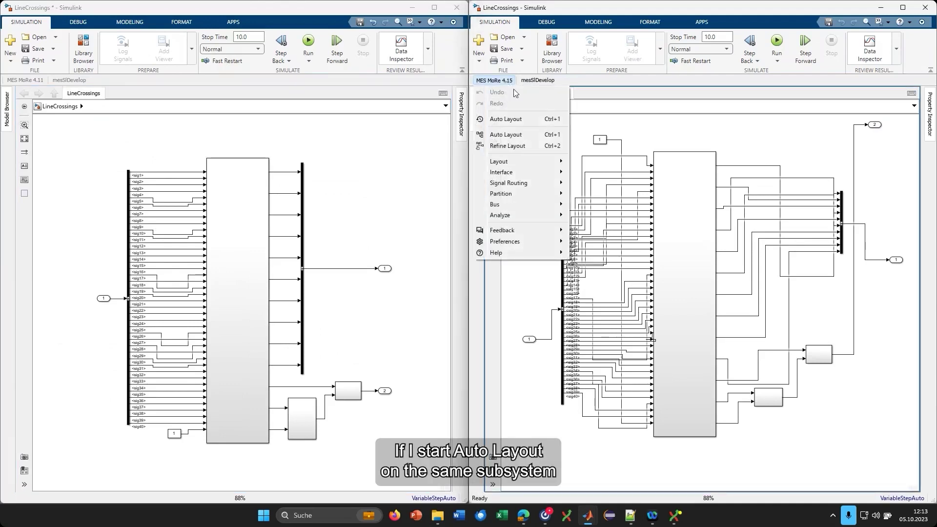
pyautogui.click(520, 120)
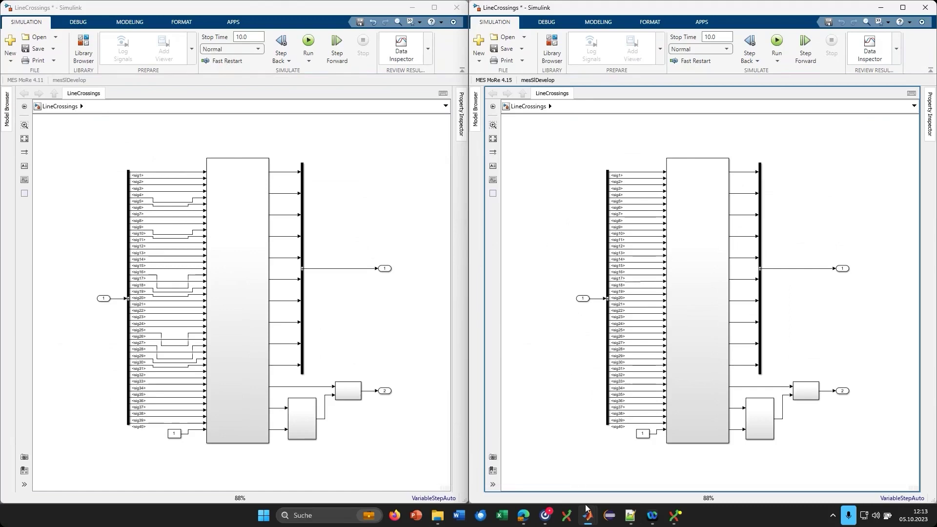
# - Bring up the LineBends model in both Simulink windows and run the MES MoRe 4.11 Auto Layout on its copy
pyautogui.moveTo(586, 508)
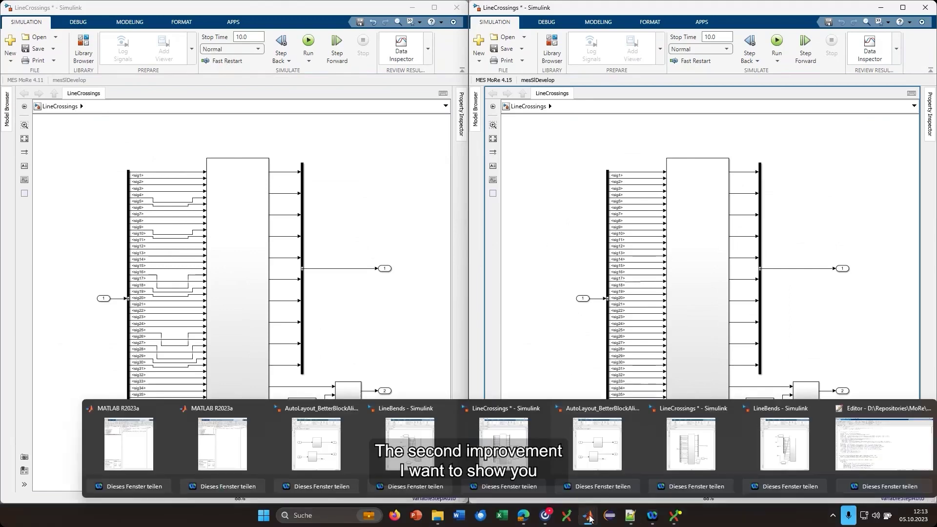
pyautogui.click(417, 439)
pyautogui.moveTo(594, 512)
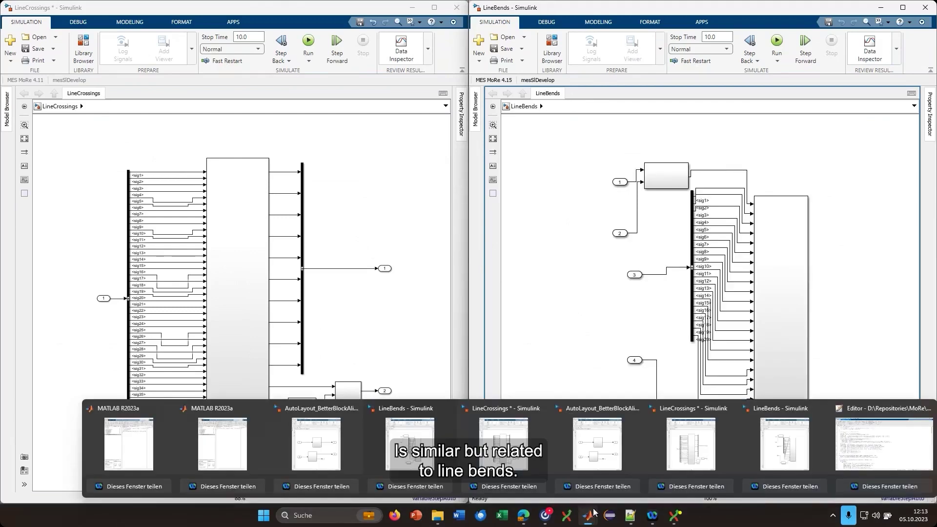
pyautogui.click(784, 444)
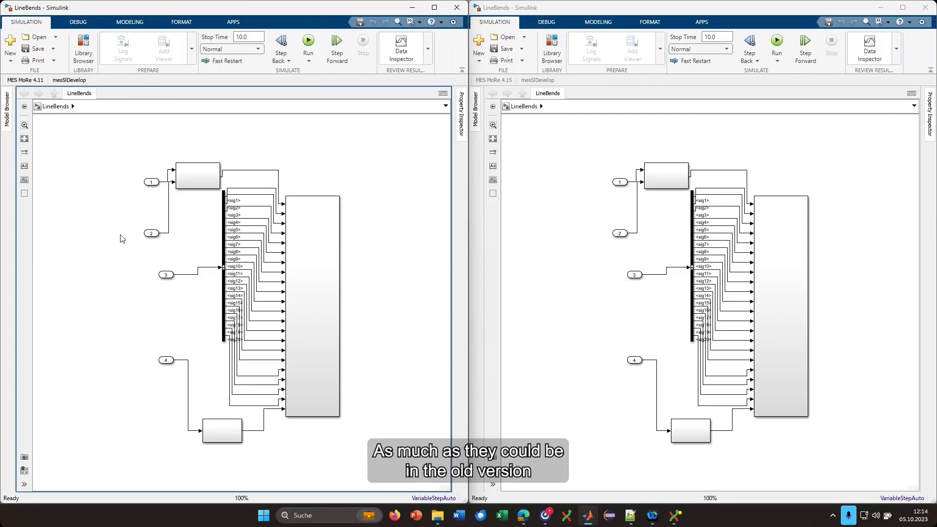
pyautogui.click(29, 80)
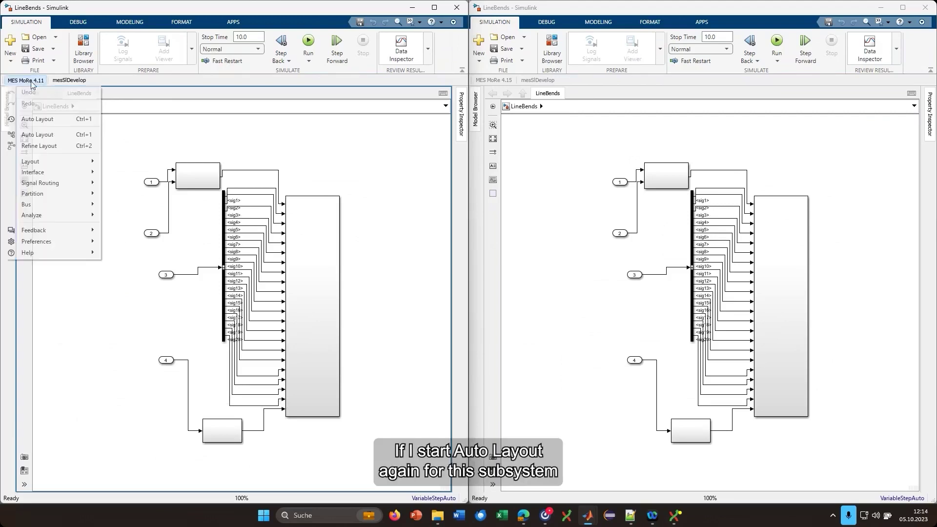
pyautogui.click(45, 135)
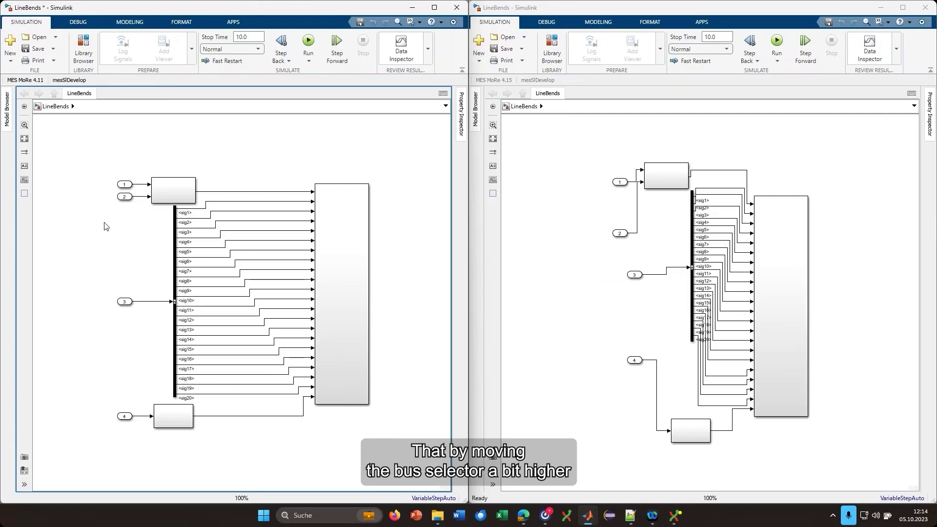
# - Move the upper-left subsystem and bus selector higher in the 4.11 LineBends model, aligning inports 3 and 1 with their target ports
pyautogui.click(177, 249)
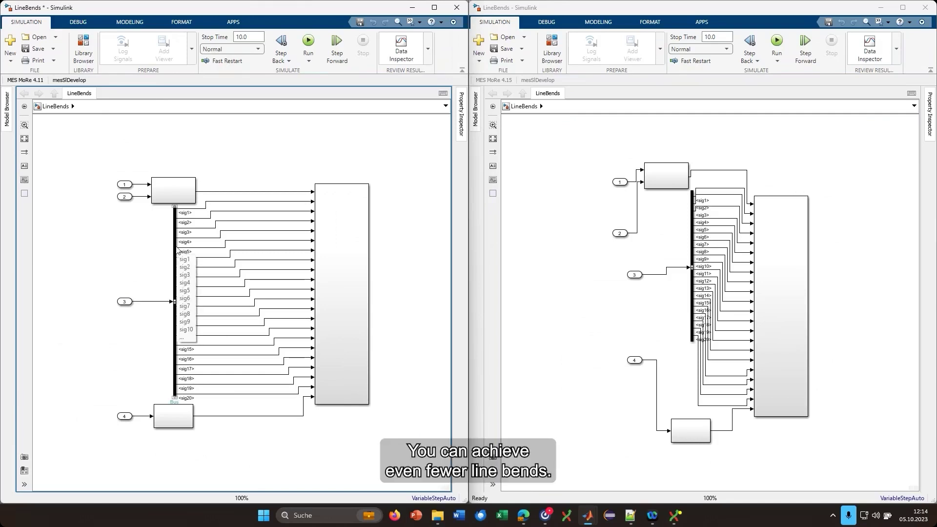
pyautogui.moveTo(171, 194); pyautogui.dragTo(172, 173)
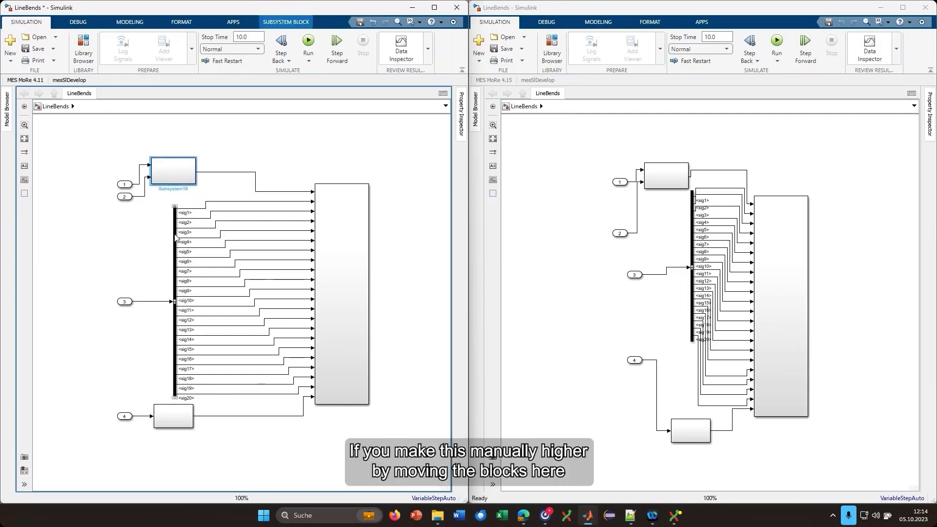
pyautogui.moveTo(176, 238); pyautogui.dragTo(176, 230)
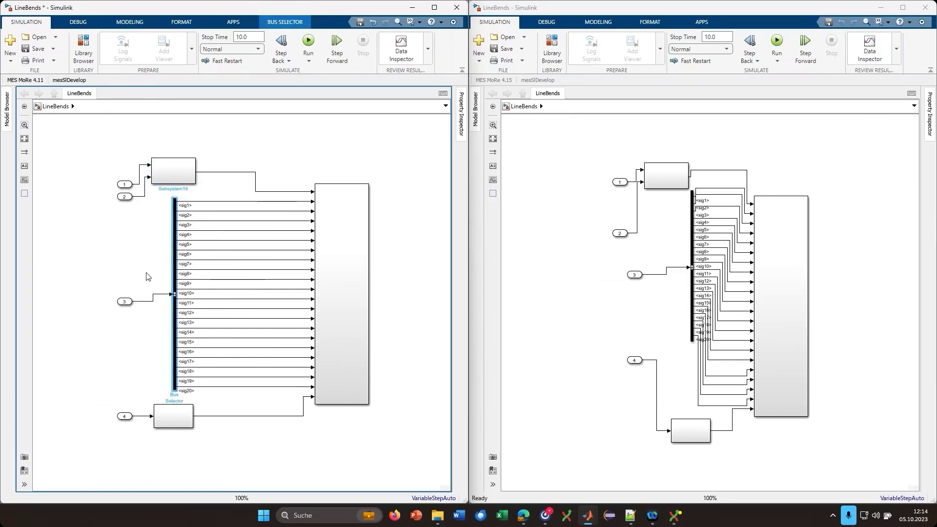
pyautogui.moveTo(126, 302); pyautogui.dragTo(126, 294)
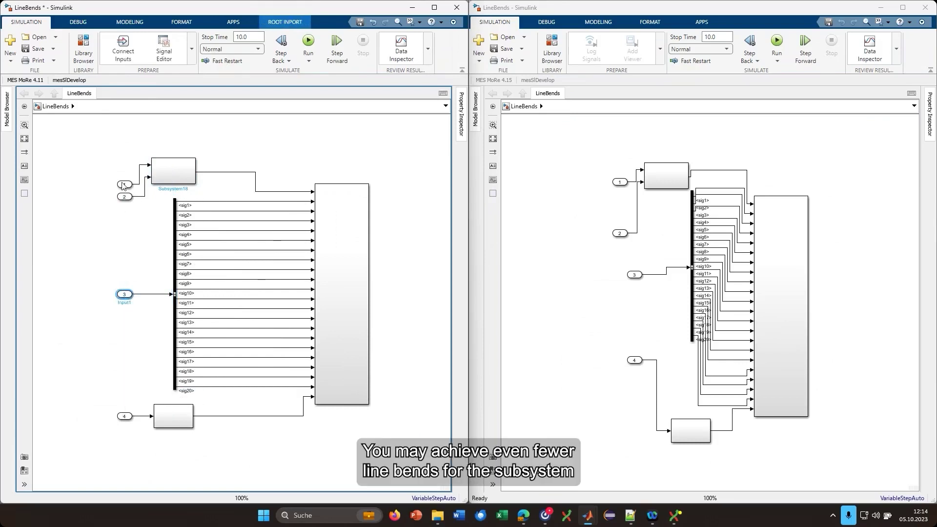
pyautogui.moveTo(122, 179); pyautogui.dragTo(122, 161)
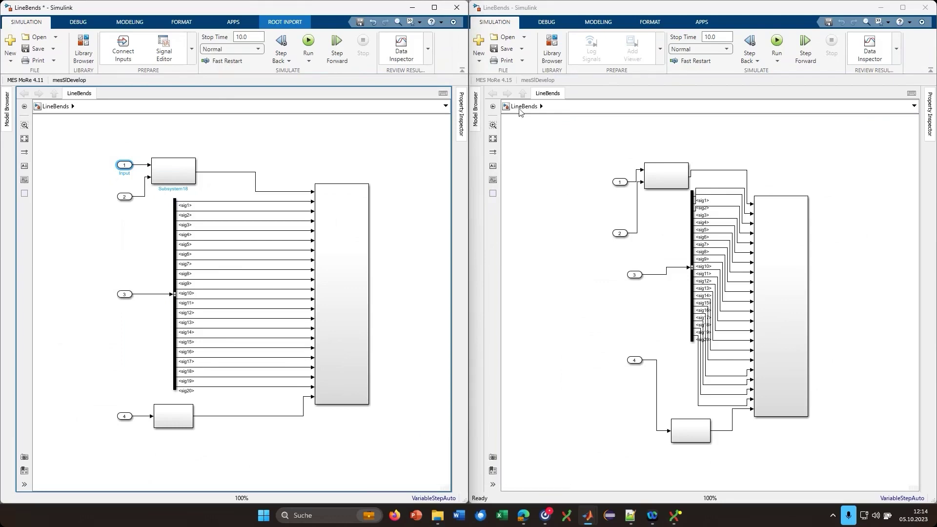
# - Run the MES MoRe 4.15 Auto Layout on the other copy of the LineBends model
pyautogui.click(495, 82)
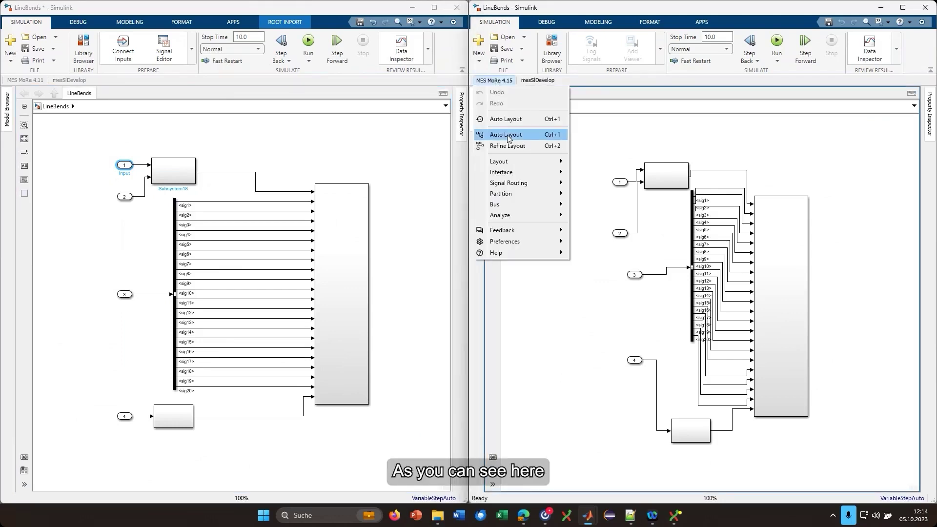
pyautogui.click(510, 136)
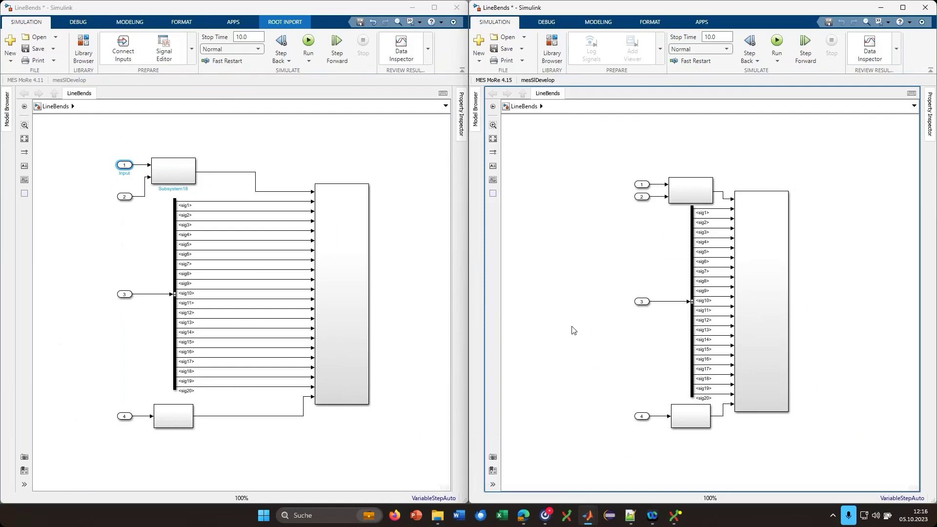
# - Bring up the AutoLayout_BetterBlockAlignment model's Before subsystem in both Simulink windows
pyautogui.moveTo(588, 515)
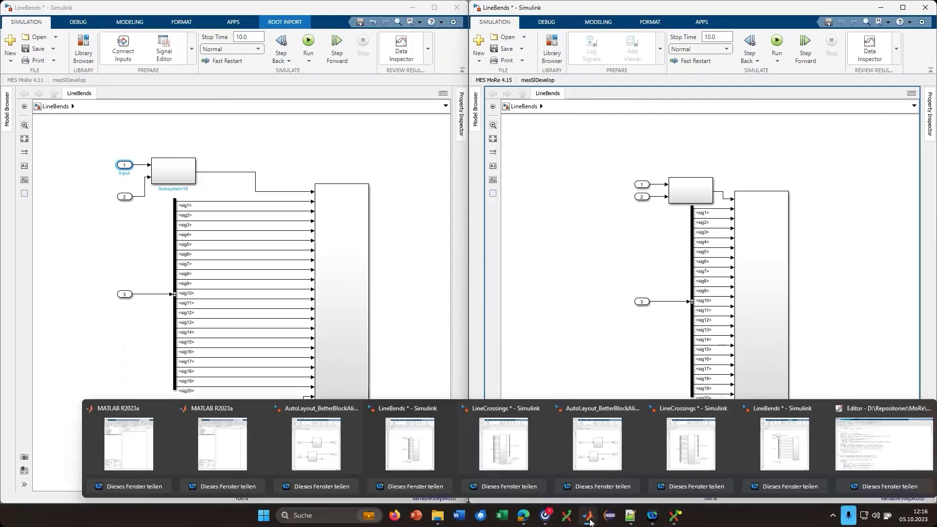
pyautogui.click(599, 437)
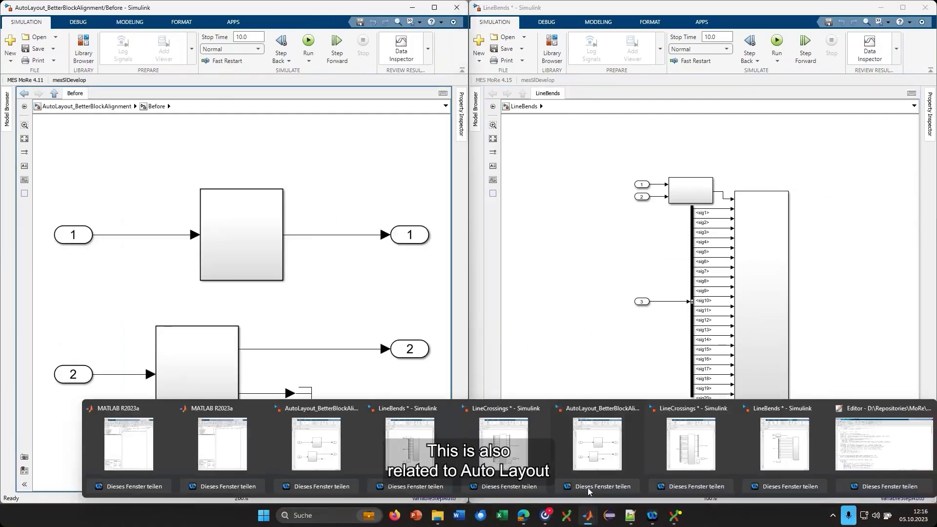
pyautogui.click(314, 447)
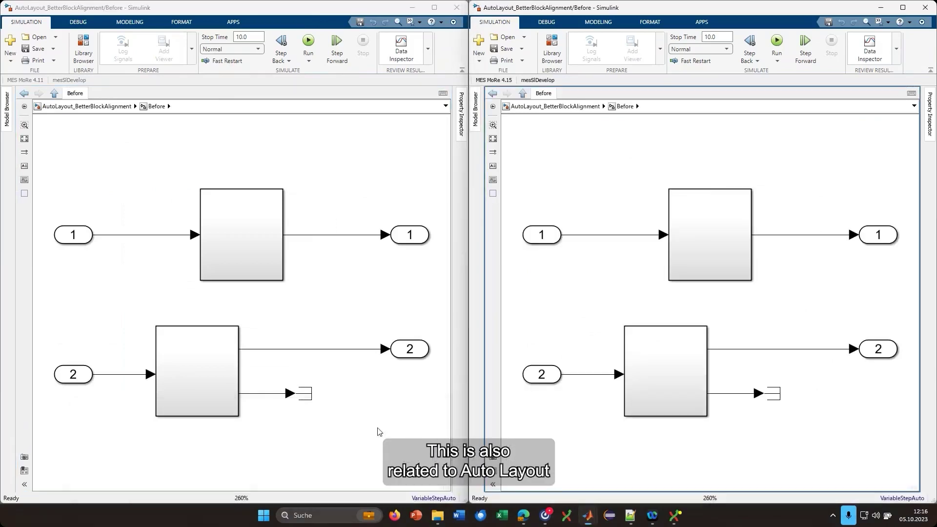
# - Move both subsystem blocks out of place in the 4.11 copy of Before and shift the lower subsystem down in the 4.15 copy
pyautogui.moveTo(206, 353); pyautogui.dragTo(192, 370)
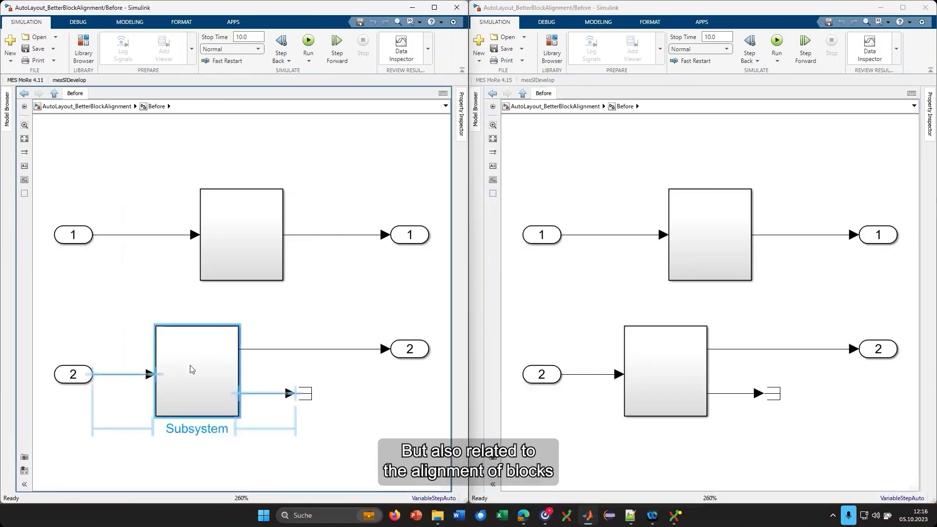
pyautogui.moveTo(229, 232); pyautogui.dragTo(206, 225)
pyautogui.moveTo(200, 361); pyautogui.dragTo(242, 356)
pyautogui.moveTo(303, 393)
pyautogui.mouseDown()
pyautogui.moveTo(260, 395)
pyautogui.moveTo(298, 395)
pyautogui.mouseUp()
pyautogui.click(669, 376)
pyautogui.moveTo(669, 375); pyautogui.dragTo(676, 388)
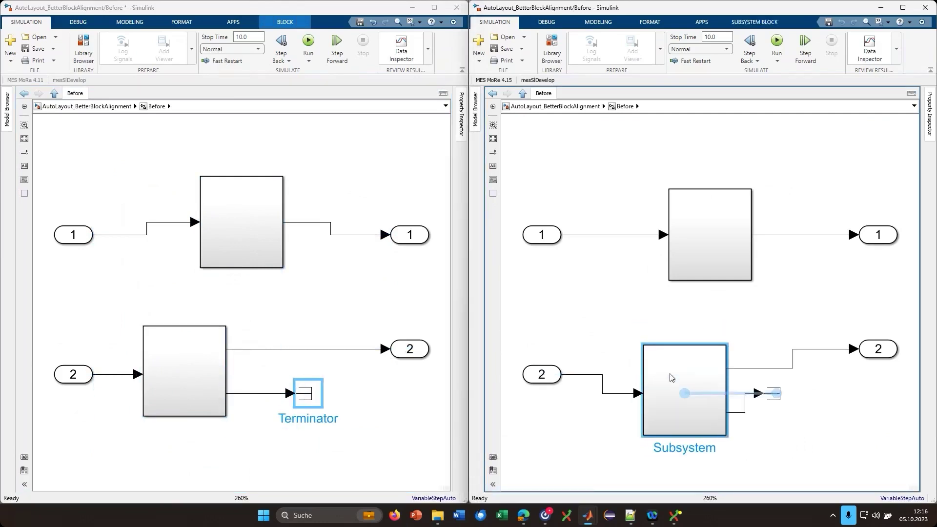
# - Run the MES MoRe 4.11 Auto Layout on the Before subsystem of AutoLayout_BetterBlockAlignment
pyautogui.click(91, 140)
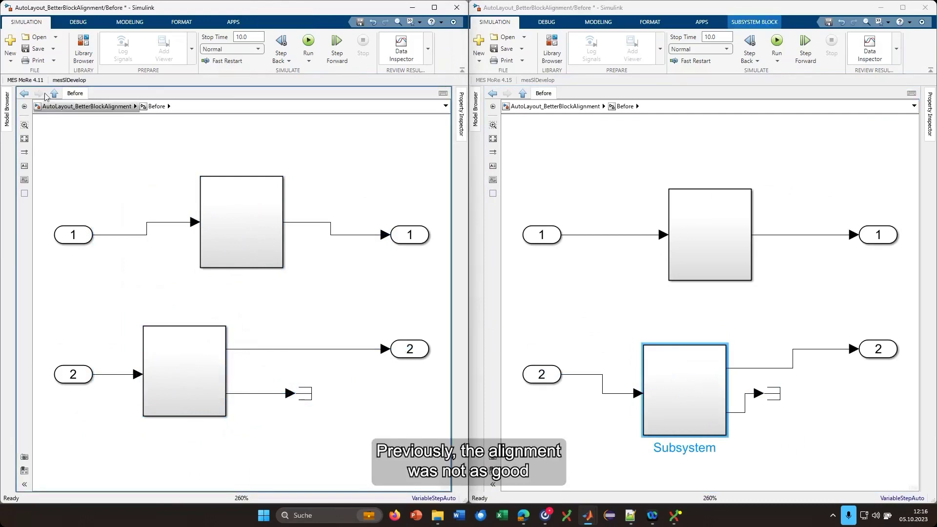
pyautogui.click(34, 81)
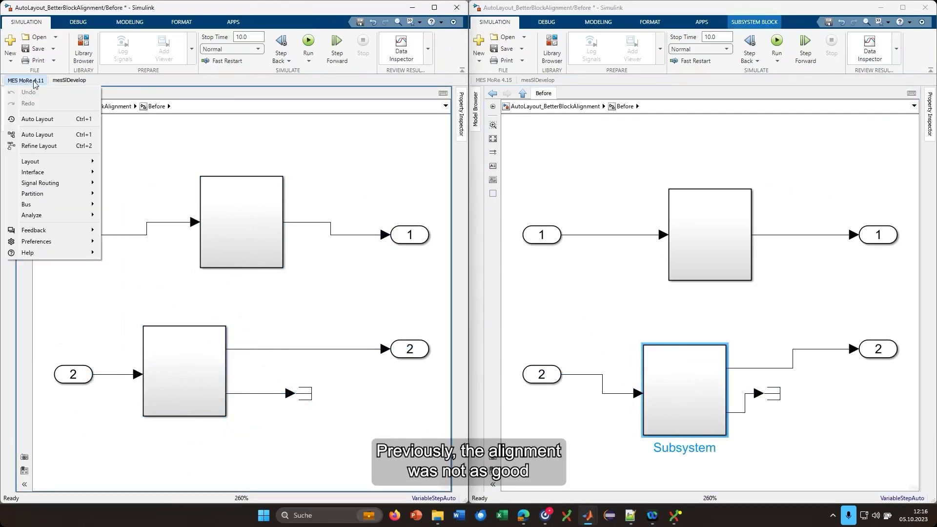
pyautogui.click(35, 120)
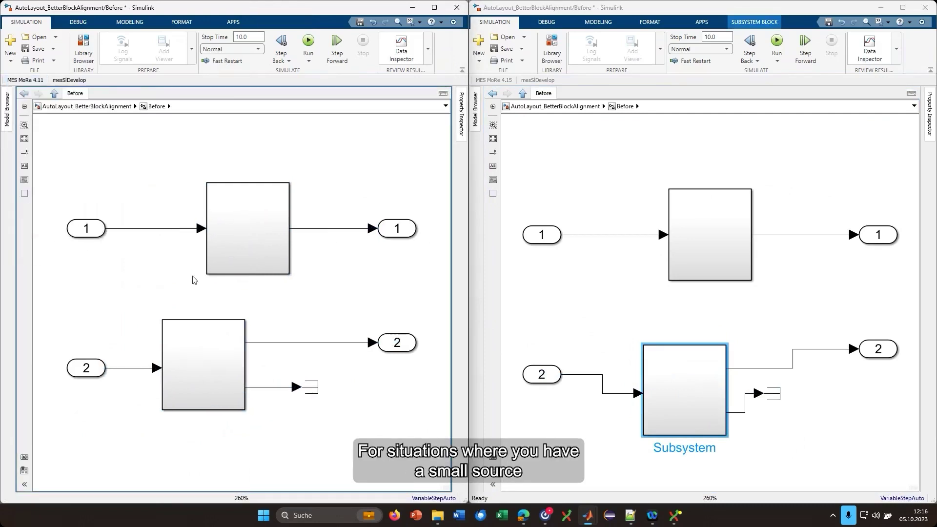
pyautogui.click(313, 389)
pyautogui.click(272, 379)
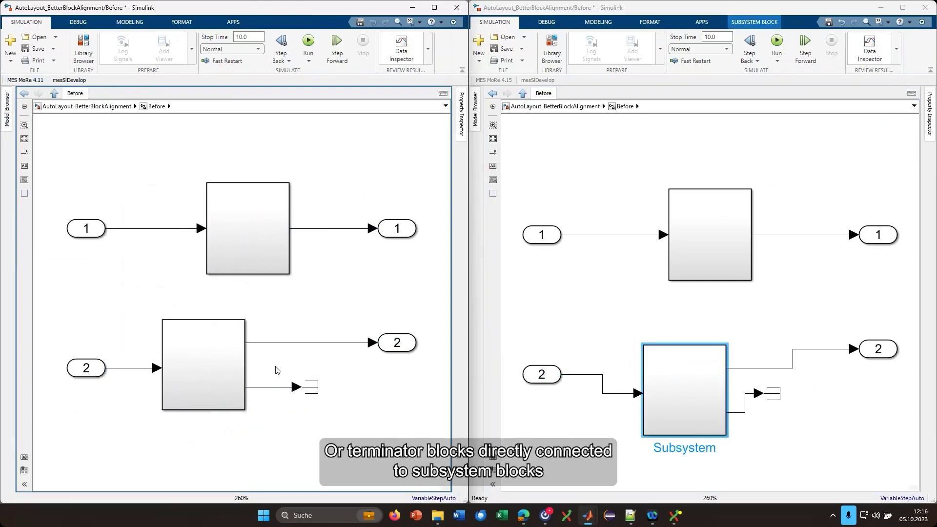
pyautogui.click(209, 373)
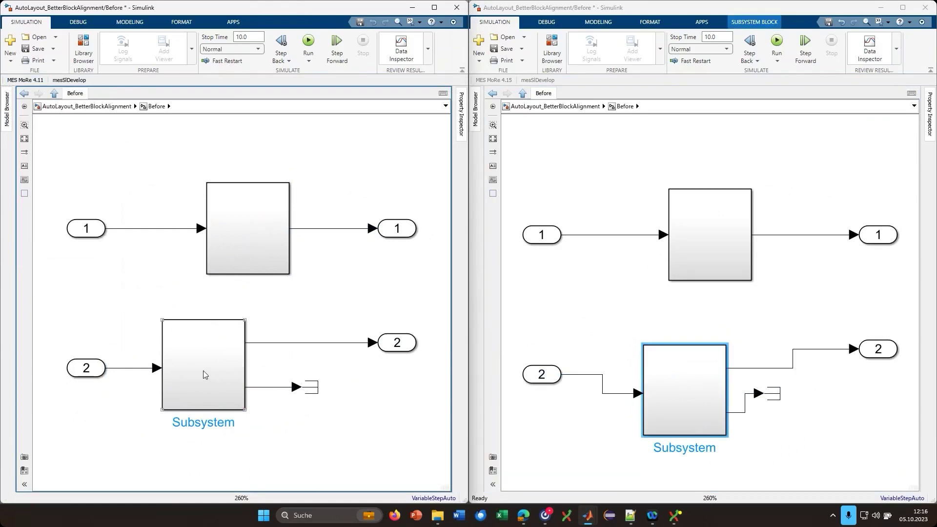
pyautogui.click(207, 289)
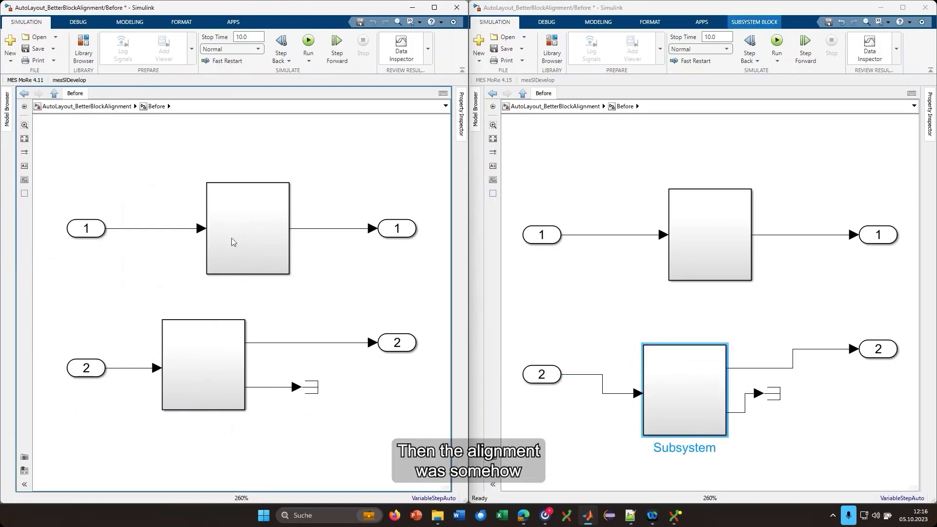
# - Examine how the two subsystem blocks and the terminator are aligned vertically in the 4.11 copy of Before
pyautogui.click(247, 215)
pyautogui.click(206, 348)
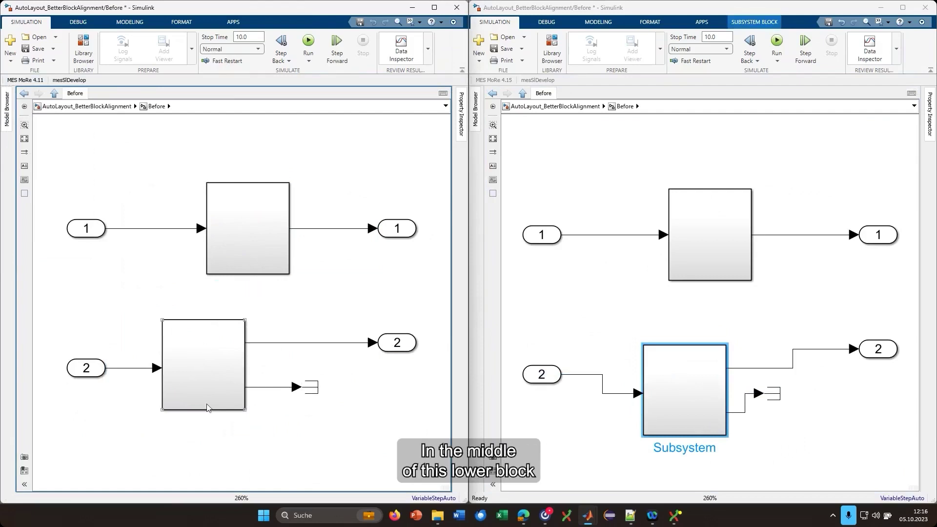
pyautogui.click(216, 361)
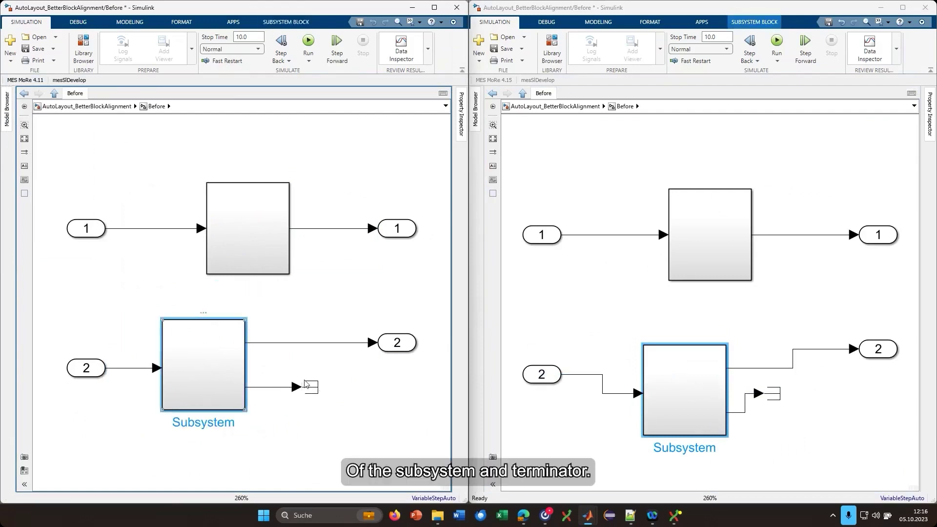
pyautogui.click(313, 387)
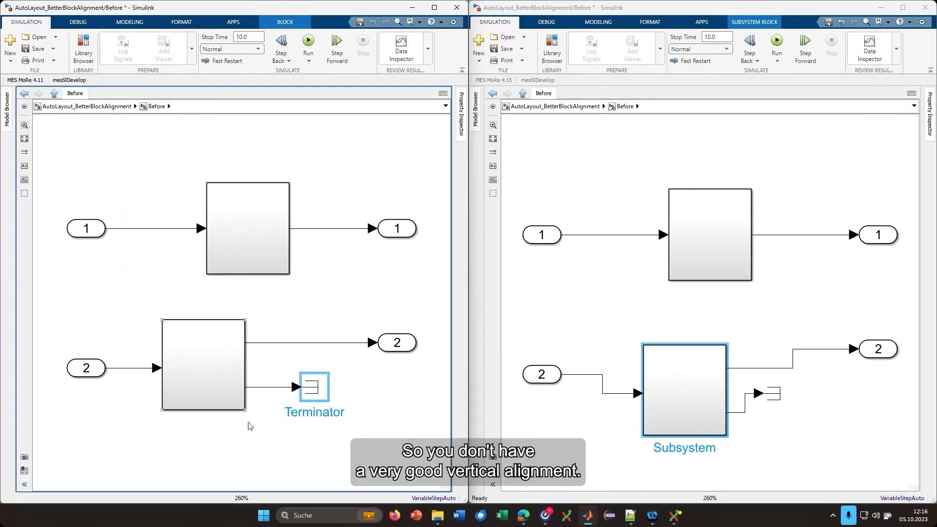
pyautogui.click(281, 317)
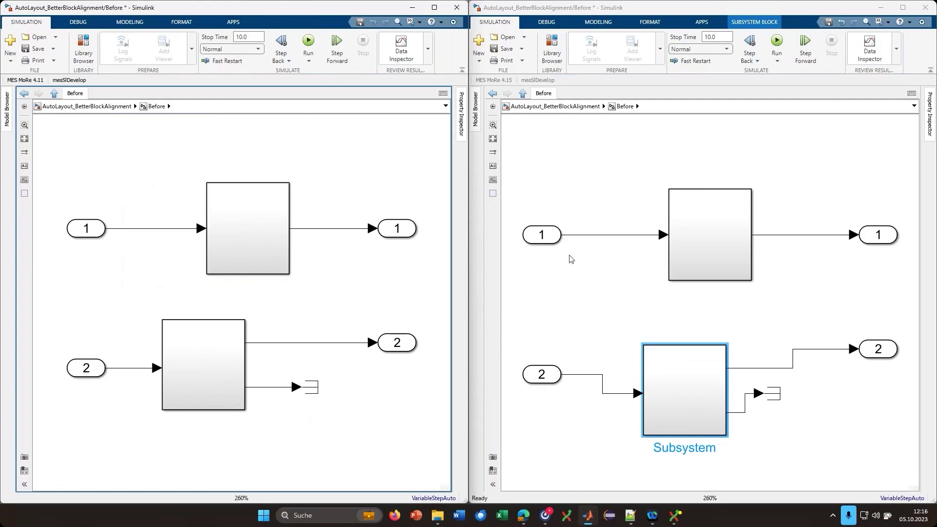
# - Run the MES MoRe 4.15 Auto Layout on the Before subsystem of AutoLayout_BetterBlockAlignment
pyautogui.click(587, 184)
pyautogui.click(507, 80)
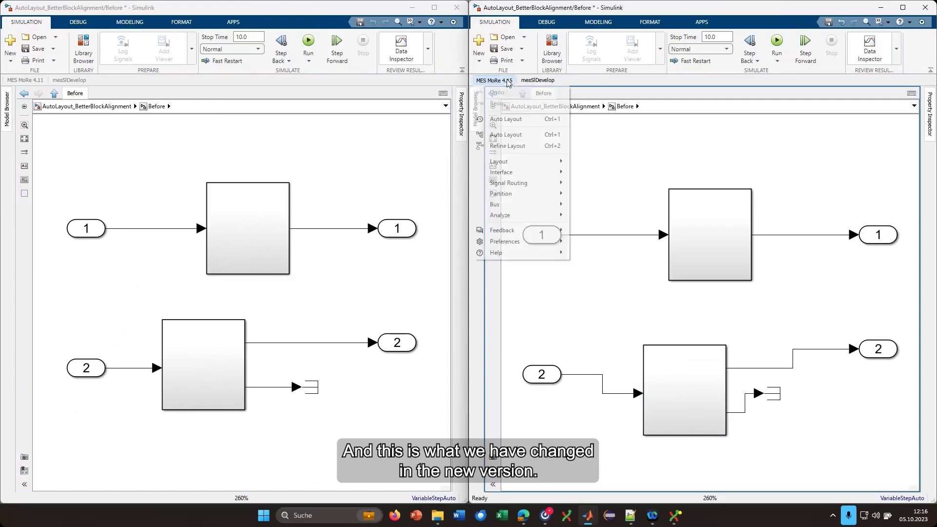
pyautogui.click(514, 134)
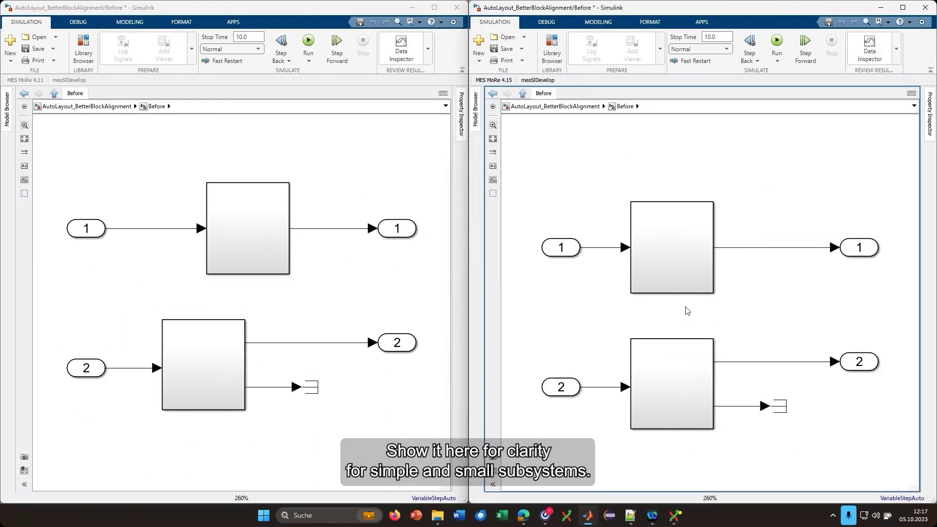
pyautogui.moveTo(665, 257)
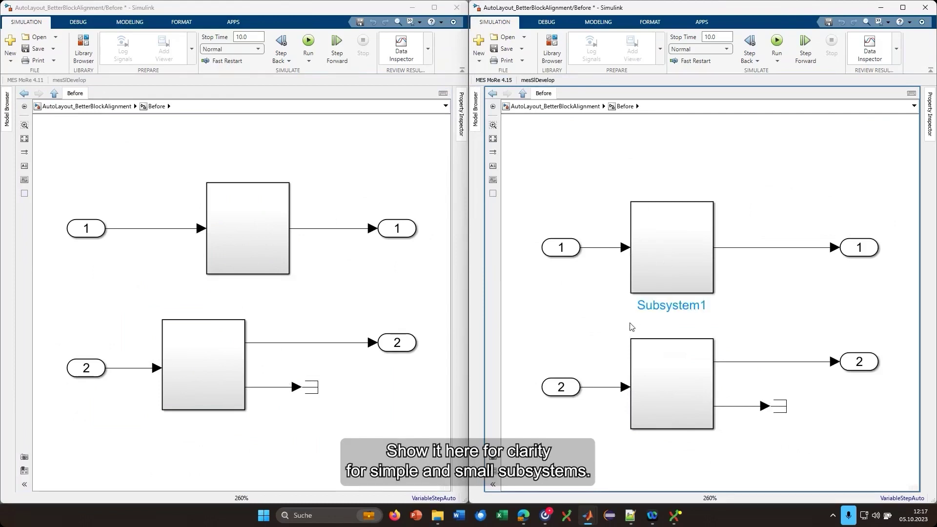